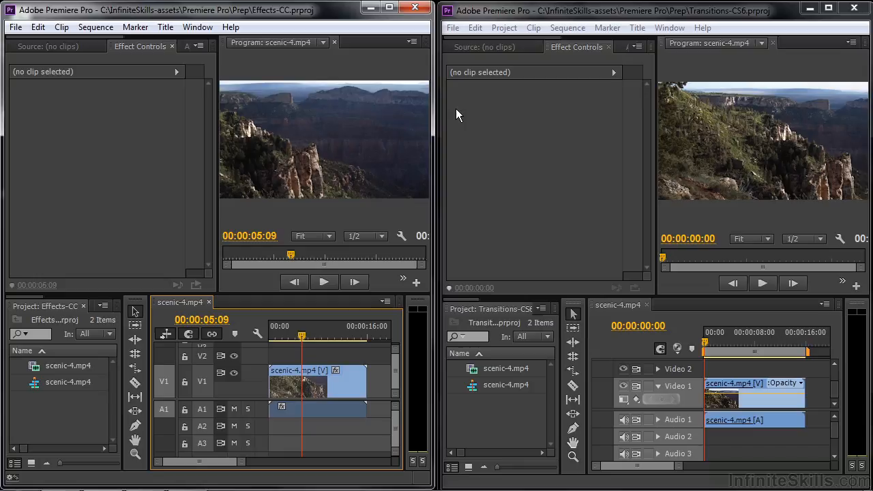
In the Transitions-CS6 project, view the effect list on the Video 1 clip and select the clip to show its effects.
left_click(578, 12)
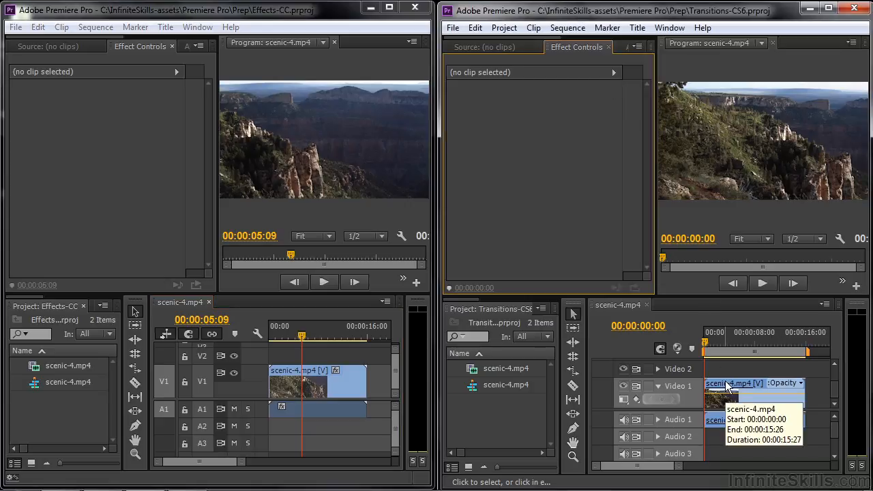
left_click(802, 384)
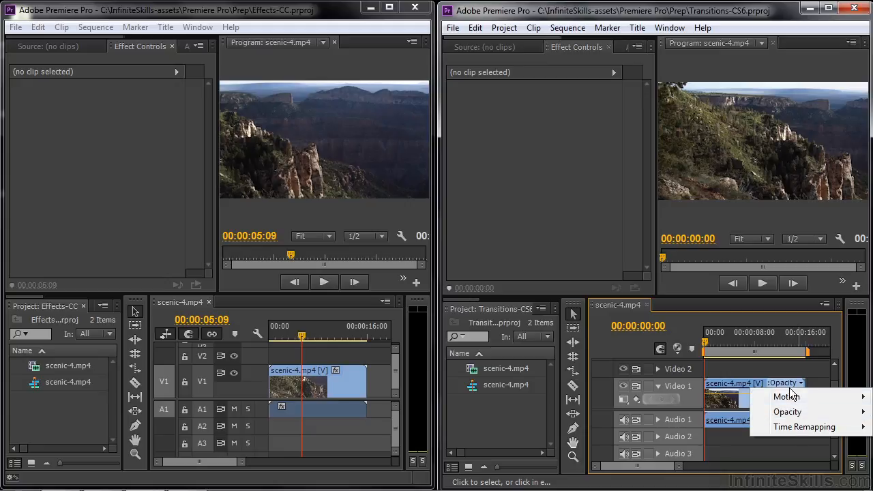
left_click(744, 400)
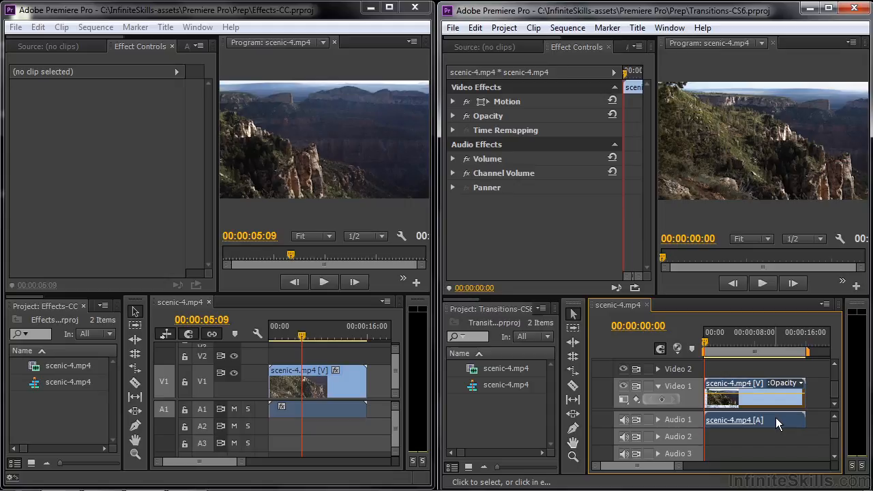
Expand the Audio 1 track and view the effect list on its scenic-4.mp4 audio clip.
left_click(658, 419)
left_click(800, 416)
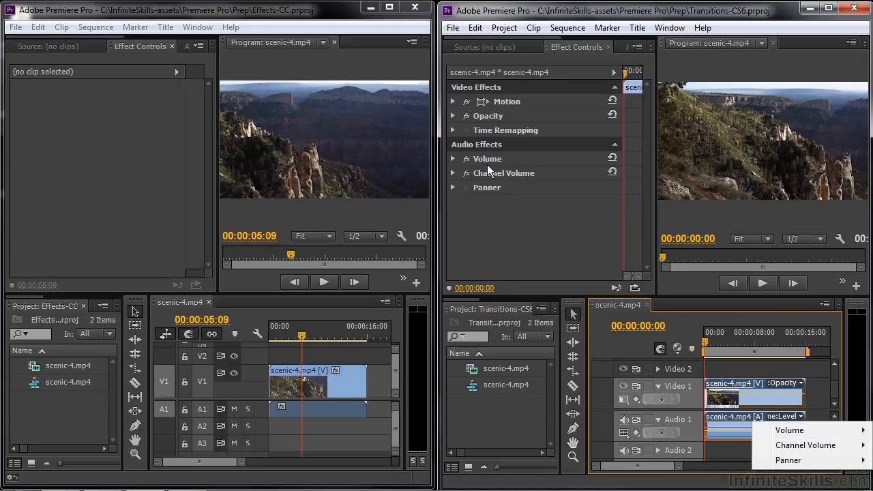
left_click(498, 209)
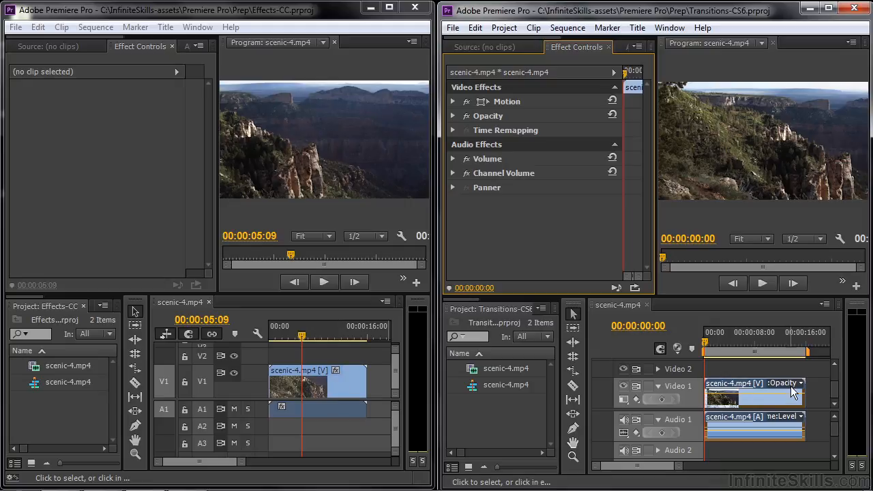
In the Effects-CC project, examine the fx badge effect lists of the scenic-4.mp4 video and audio clips.
left_click(336, 370)
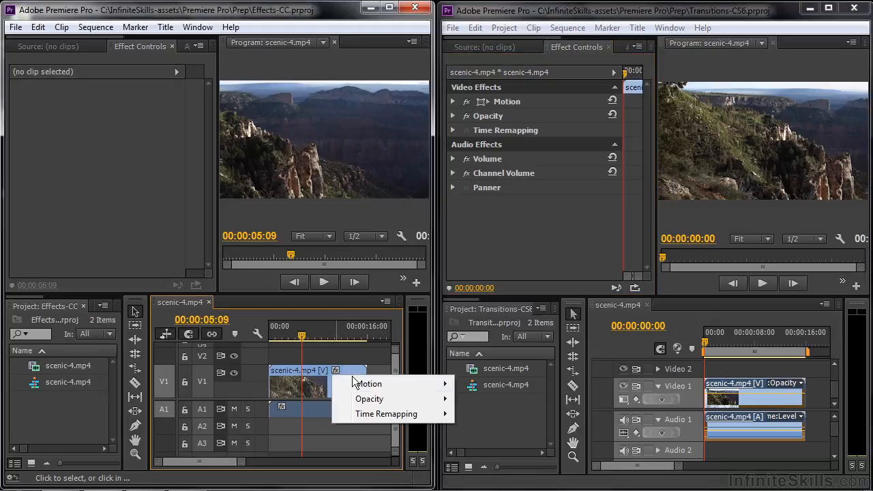
mouse_move(372, 414)
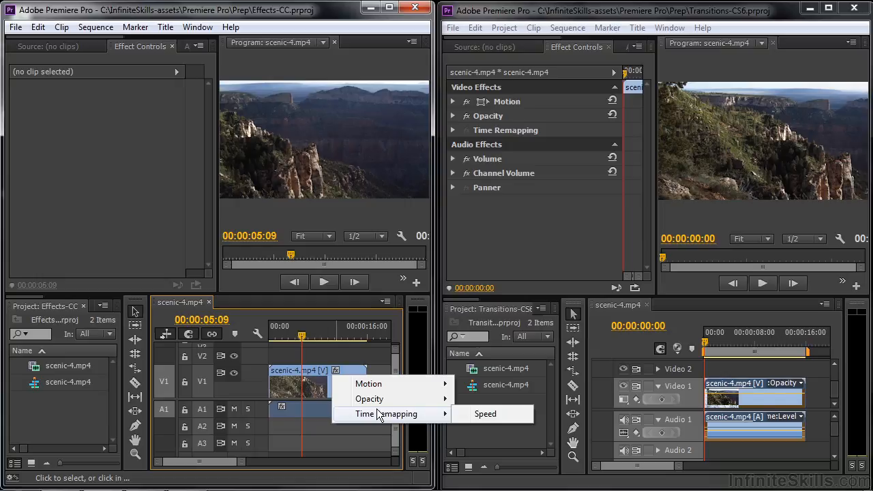
left_click(310, 374)
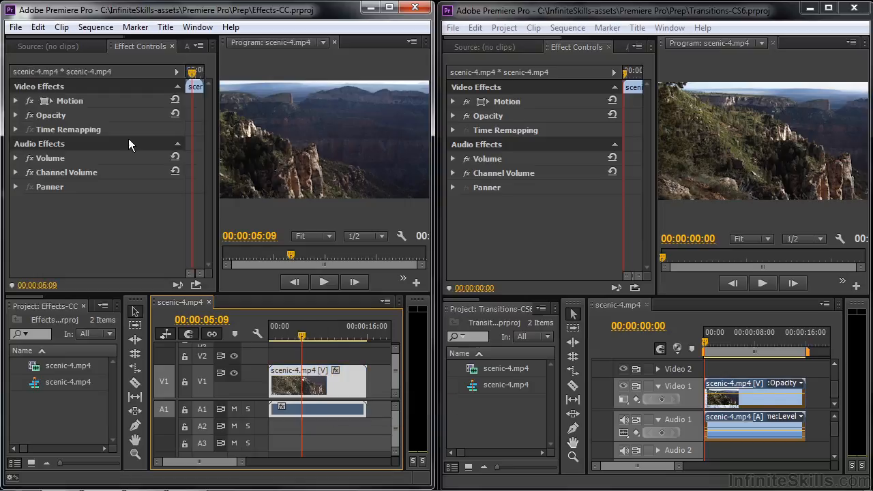
left_click(281, 407)
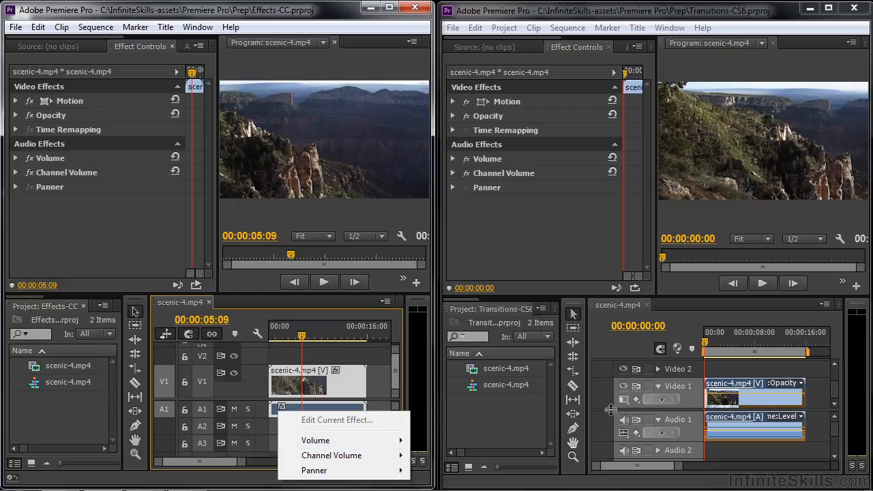
left_click(277, 423)
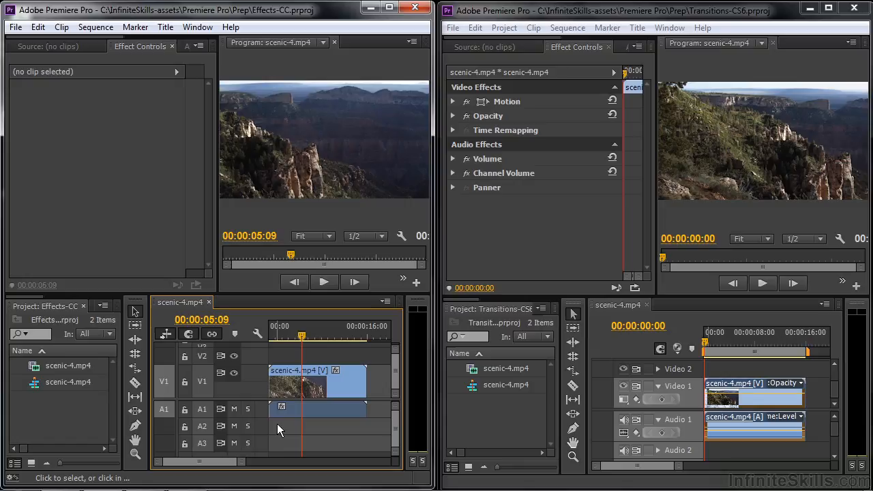
Set the scenic-4.mp4 clip's horizontal Motion position to 936 and its Volume level to -3.4 dB.
left_click(340, 380)
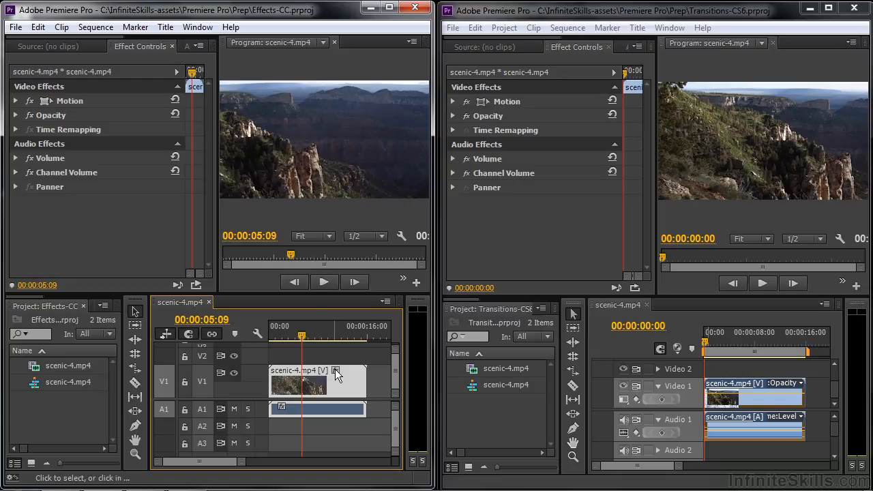
left_click(16, 101)
left_click_drag(106, 116, 89, 115)
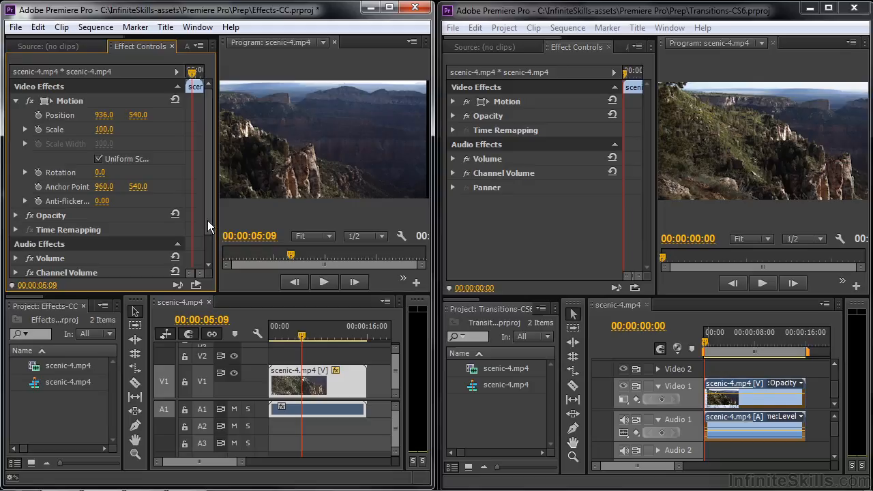
left_click_drag(208, 220, 208, 265)
left_click(16, 227)
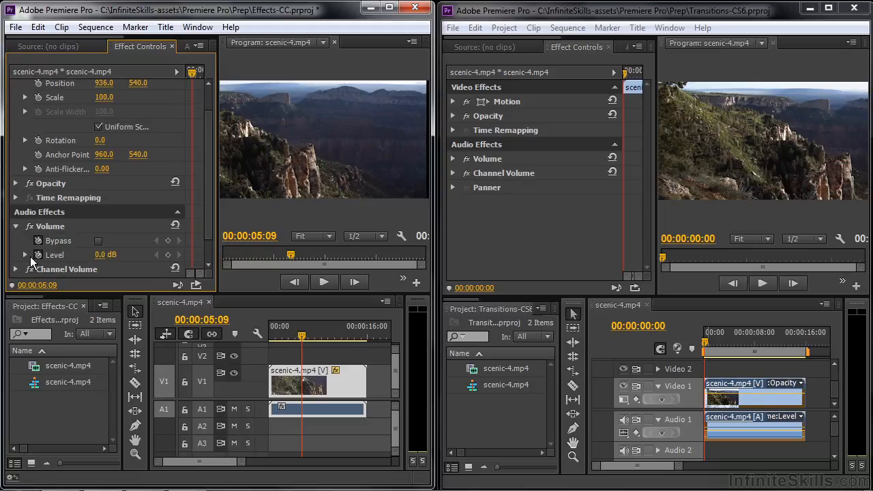
left_click_drag(102, 254, 91, 254)
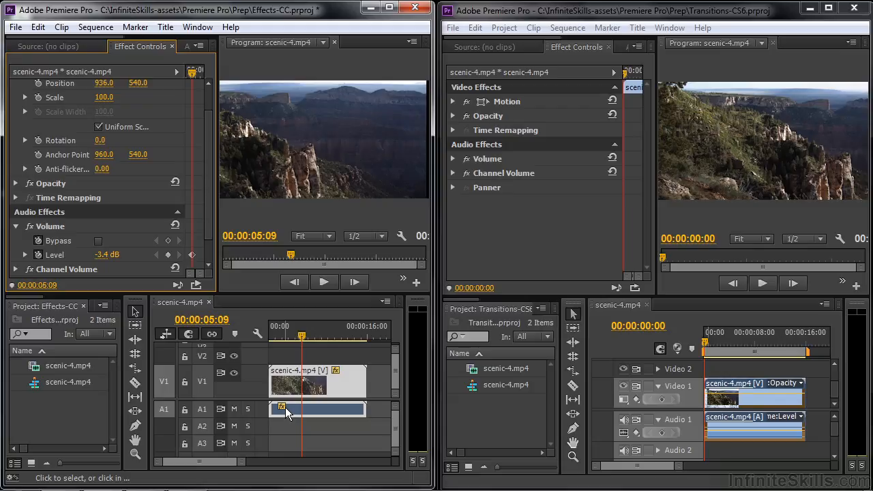
Undo the Volume level and Motion position changes.
key("ctrl+z")
key("ctrl+z")
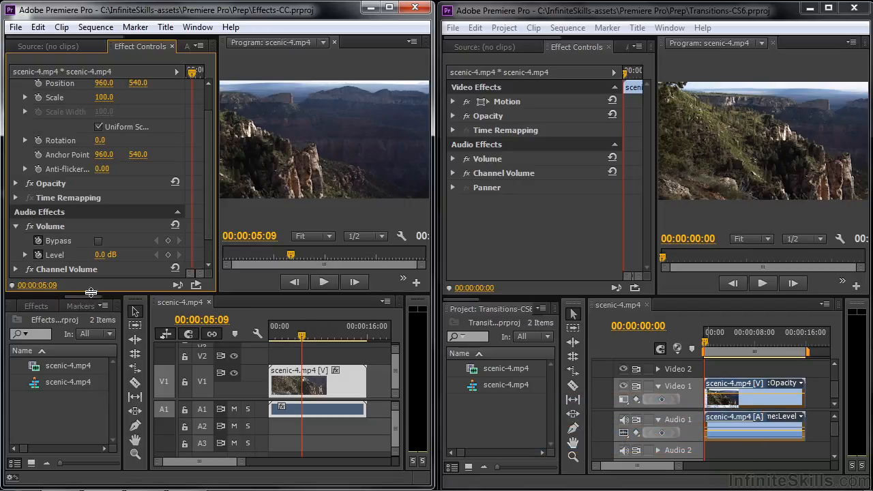
Apply the Fast Blur video effect from Blur & Sharpen to the scenic-4.mp4 clip on V1.
left_click(35, 306)
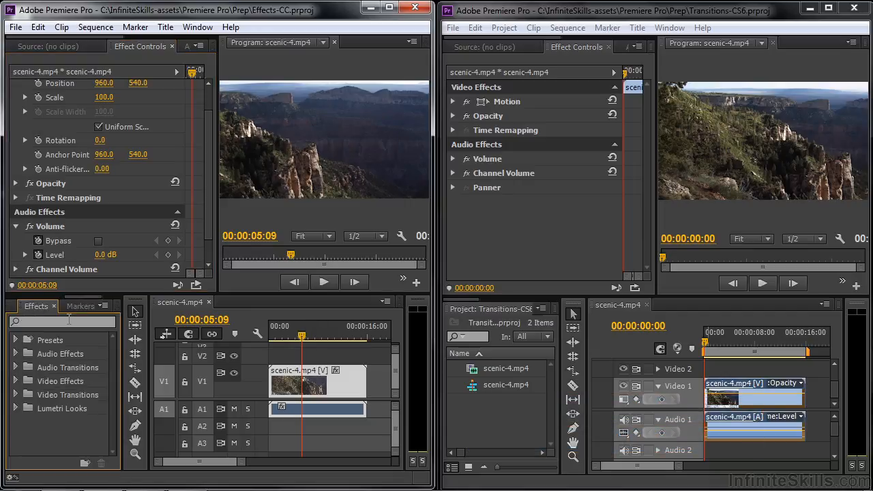
left_click(16, 381)
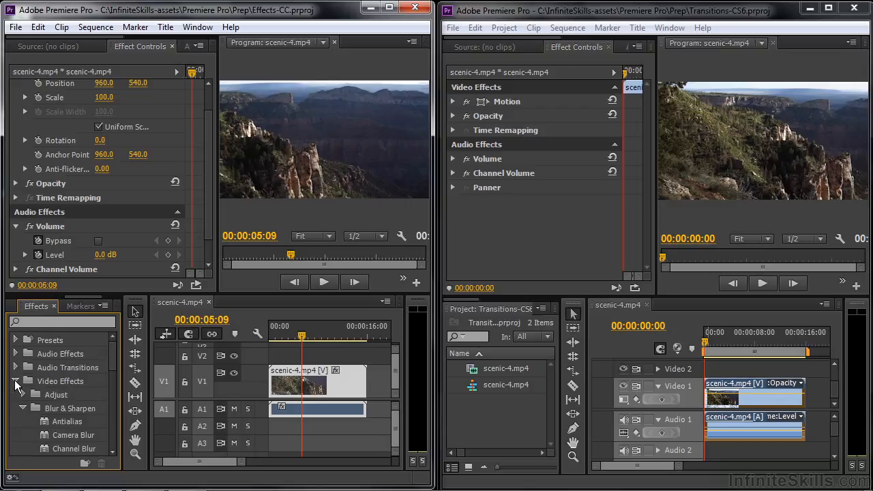
left_click_drag(112, 357, 114, 376)
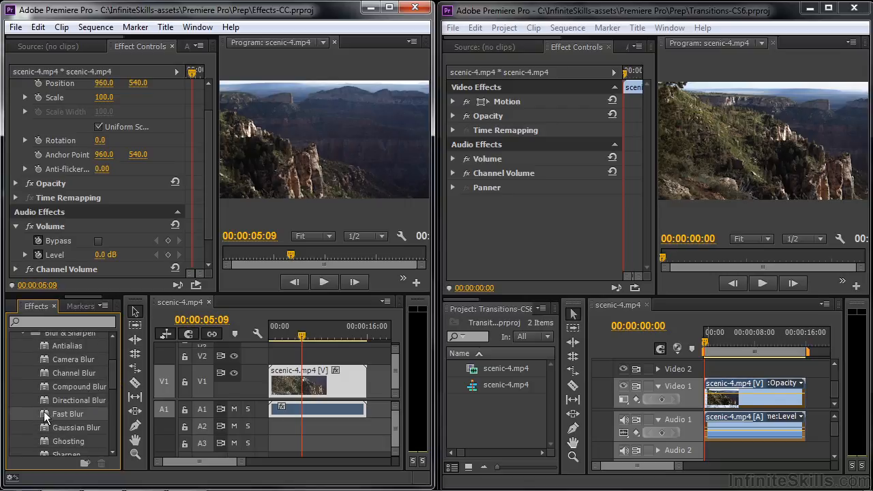
left_click_drag(45, 415, 321, 386)
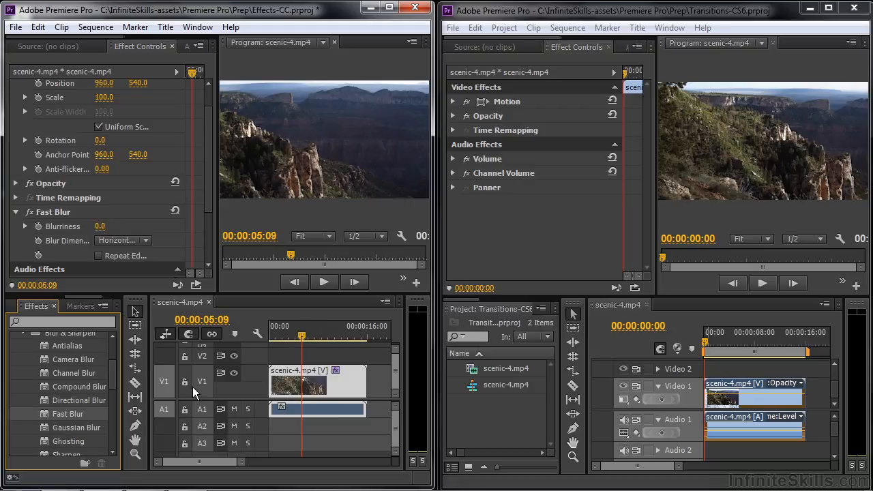
Apply the Delay audio effect to the scenic-4.mp4 audio clip on A1.
left_click_drag(111, 380, 116, 342)
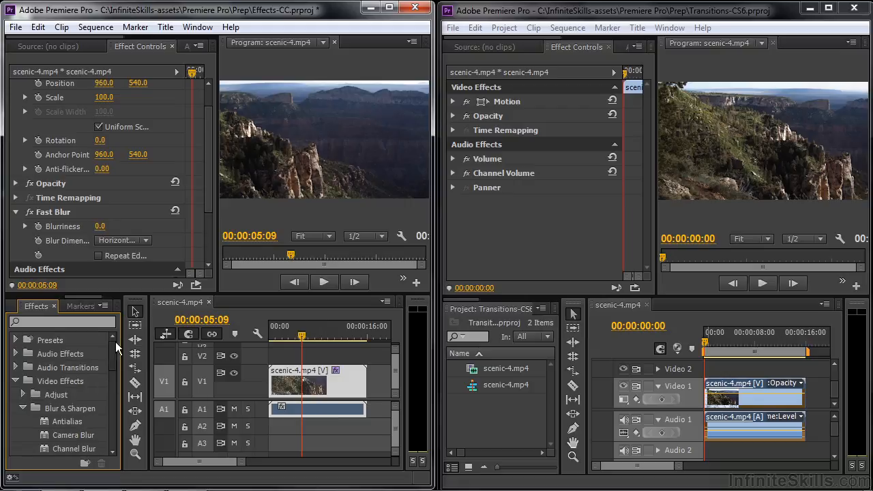
left_click(16, 354)
left_click_drag(114, 349, 115, 365)
left_click_drag(46, 413, 290, 413)
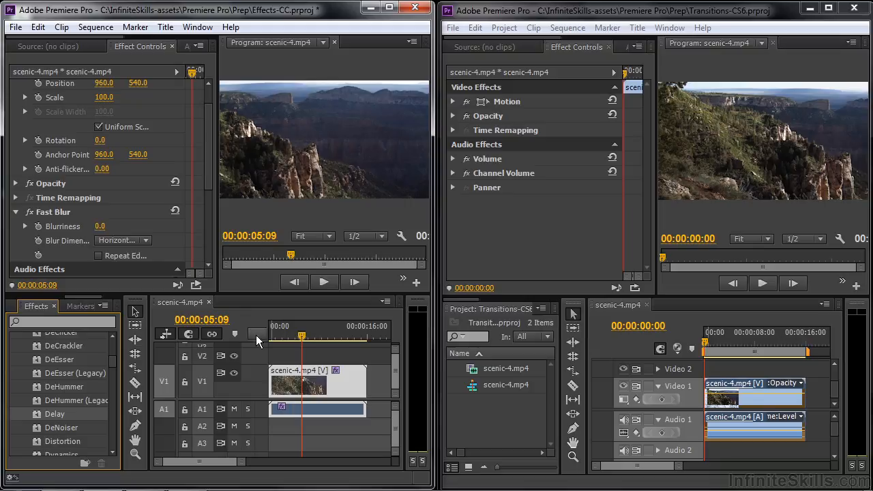
With the effects applied, set the clip's horizontal Motion position to 934 and its Volume level to -6.9 dB.
left_click_drag(210, 180, 213, 139)
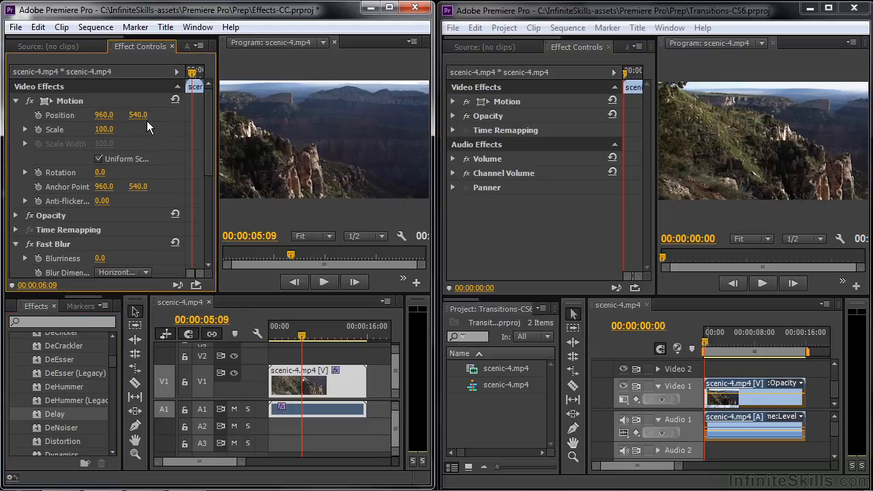
left_click_drag(102, 120, 107, 120)
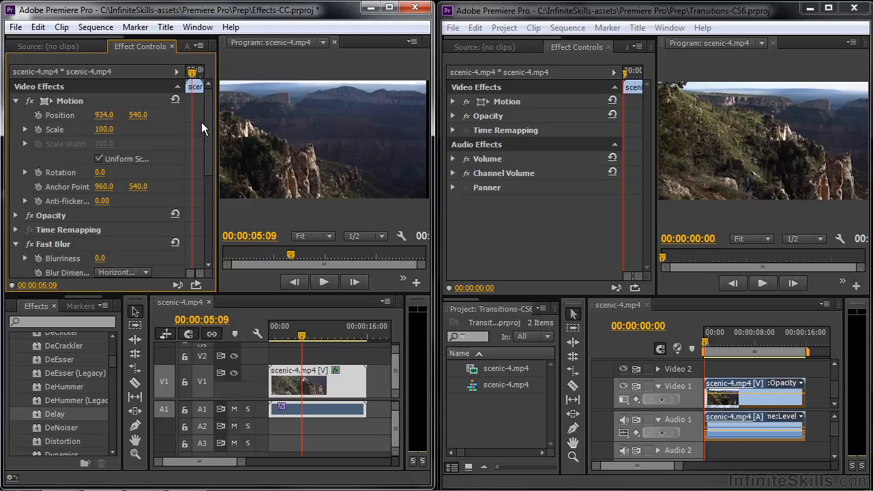
left_click_drag(207, 127, 207, 157)
scroll(206, 205, "down", 3)
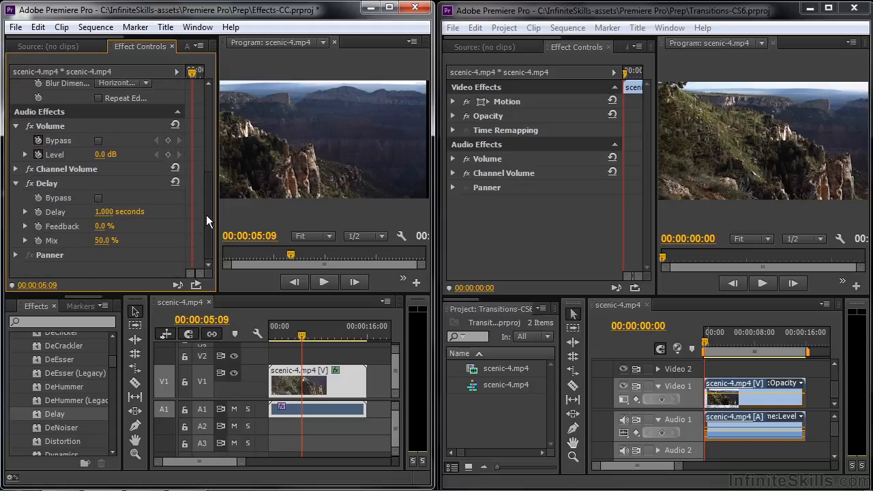
left_click_drag(95, 156, 68, 156)
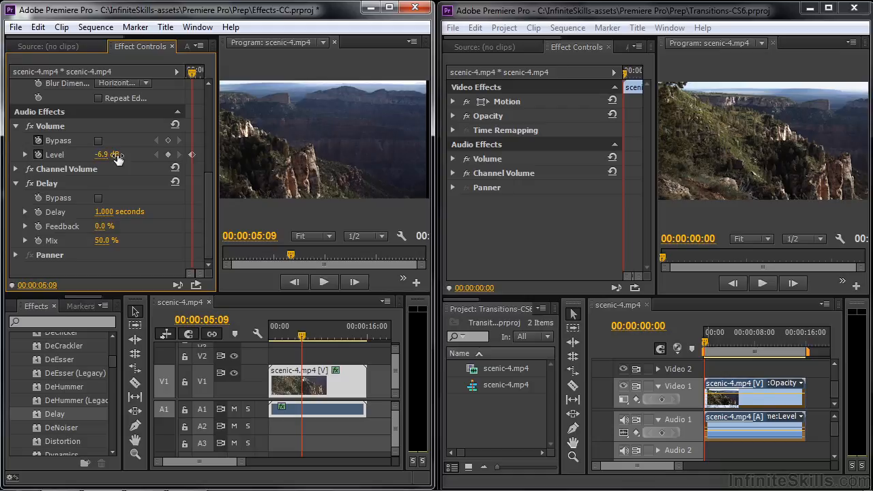